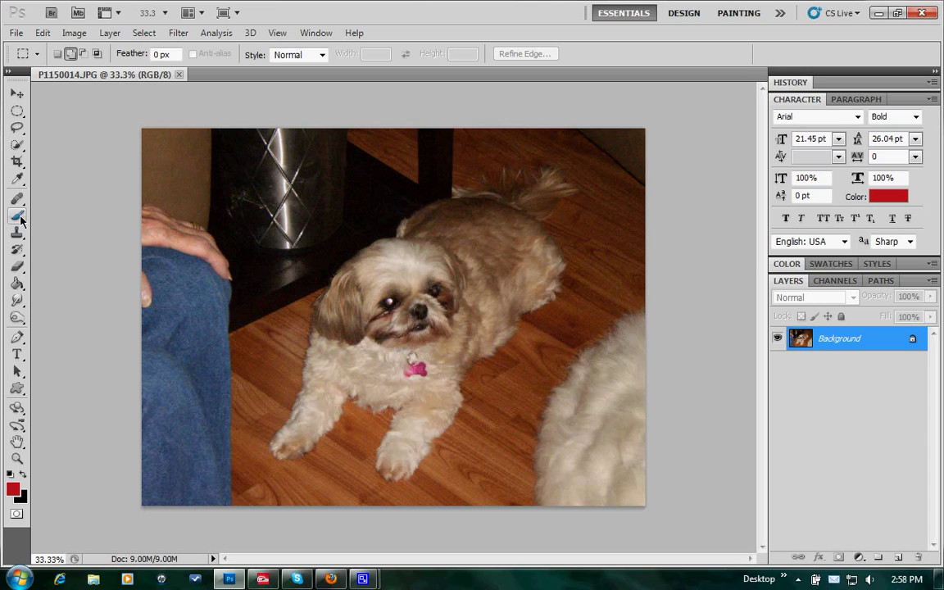
- Switch to the Quick Selection Tool with a 125 px brush
left_click(17, 145)
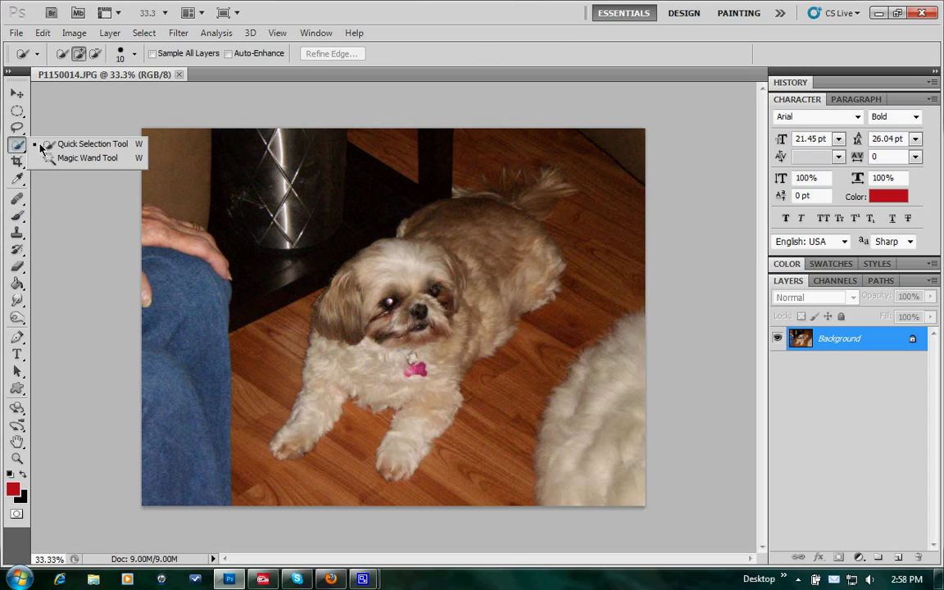
left_click(53, 146)
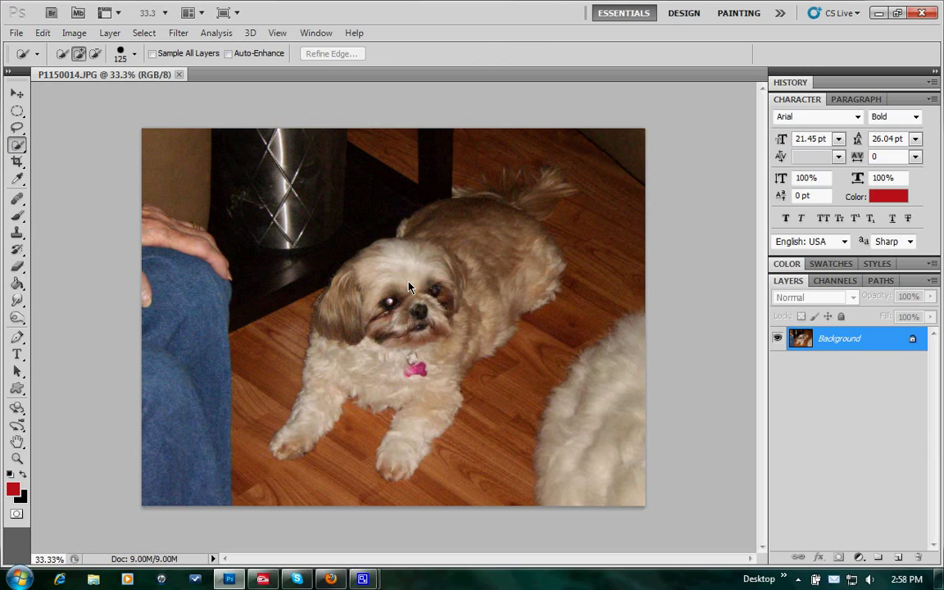
- Brush a Quick Selection over the dog's face and back, zooming in to check the edges
mouse_move(410, 287)
left_mouse_down()
mouse_move(385, 271)
mouse_move(360, 332)
mouse_move(392, 335)
mouse_move(352, 242)
left_mouse_up()
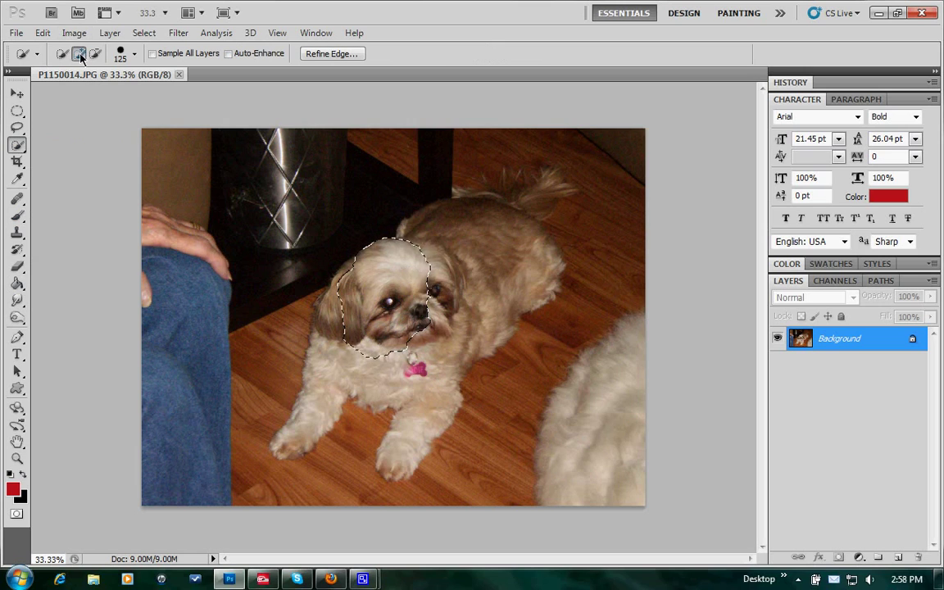
mouse_move(401, 247)
left_mouse_down()
mouse_move(502, 239)
mouse_move(512, 215)
mouse_move(516, 259)
mouse_move(463, 312)
mouse_move(421, 383)
mouse_move(410, 375)
mouse_move(381, 400)
mouse_move(341, 385)
mouse_move(317, 428)
mouse_move(283, 449)
mouse_move(414, 431)
mouse_move(405, 453)
mouse_move(372, 345)
mouse_move(531, 190)
mouse_move(484, 167)
left_mouse_up()
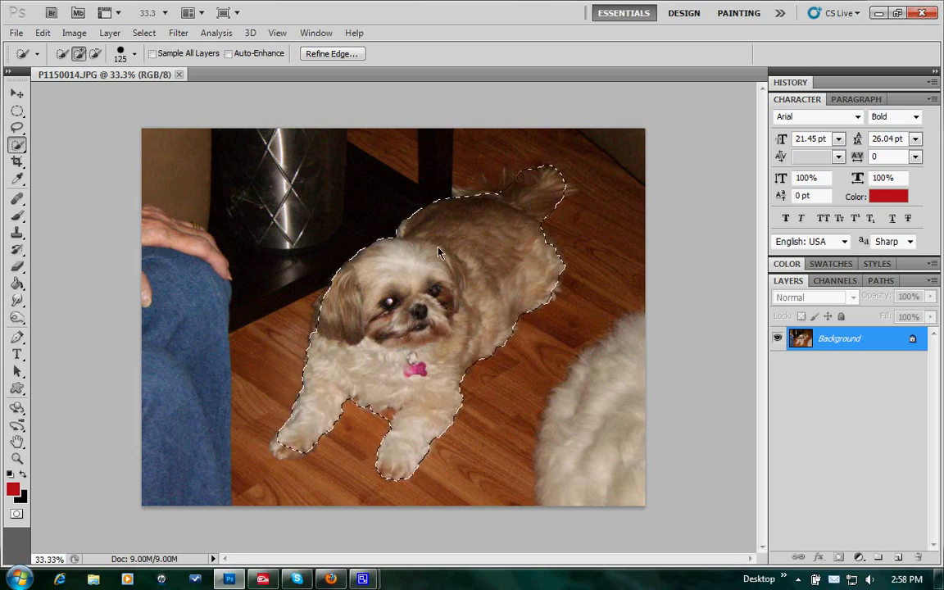
key("ctrl+plus")
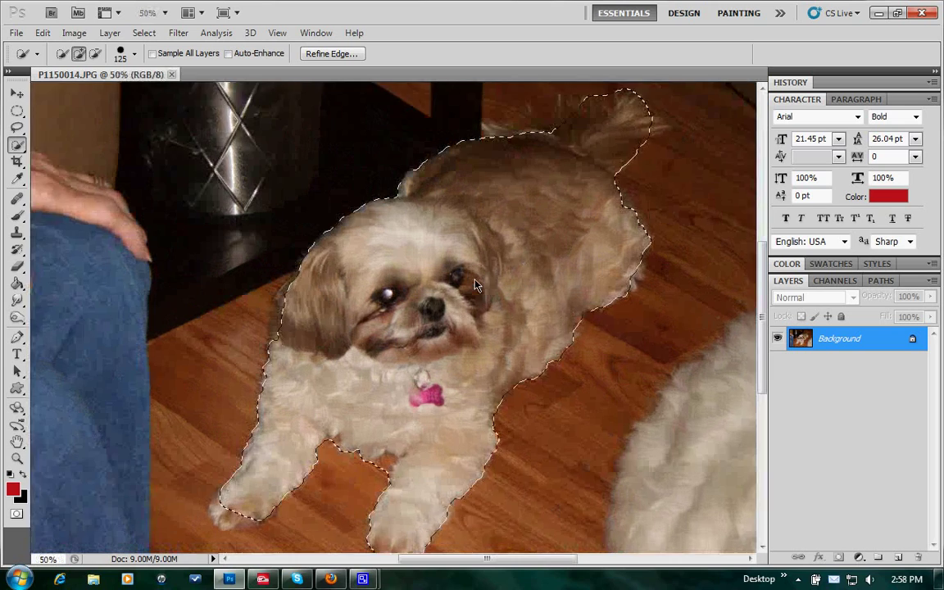
key("ctrl+plus")
key("ctrl+minus")
key("ctrl+minus")
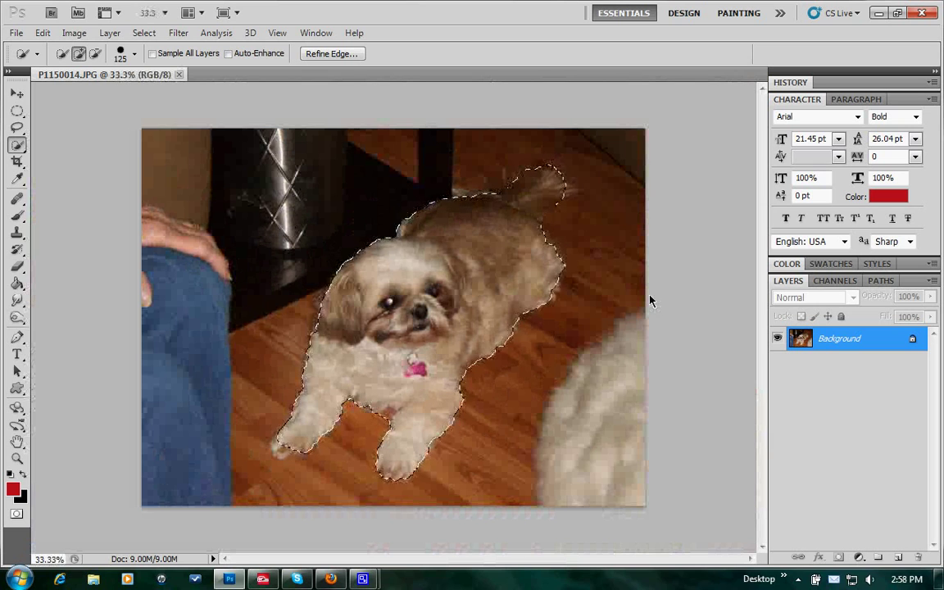
- Paste the dog onto a new Layer 1, then hide and select the Background layer
key("ctrl+shift+n")
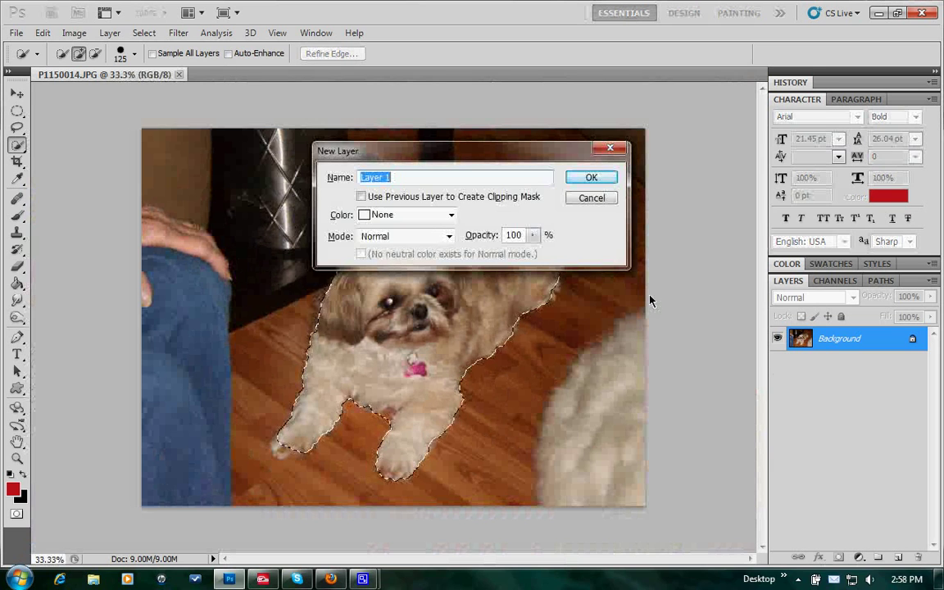
key("Return")
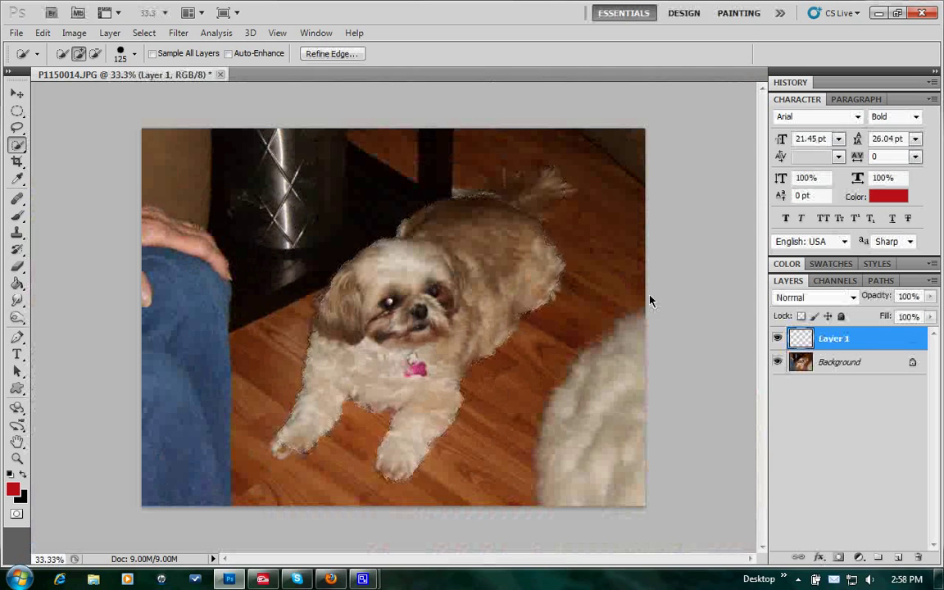
key("ctrl+v")
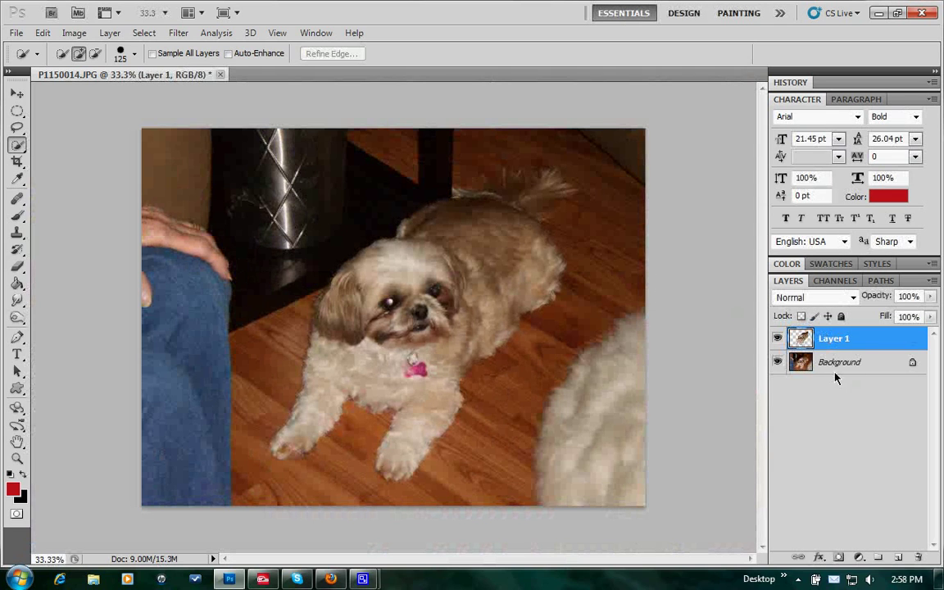
left_click(777, 363)
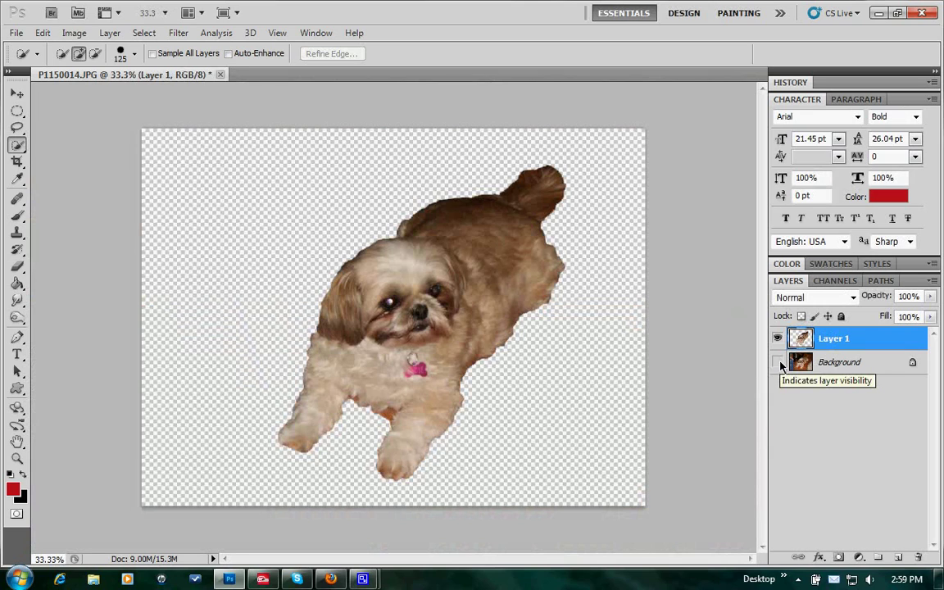
left_click(870, 366)
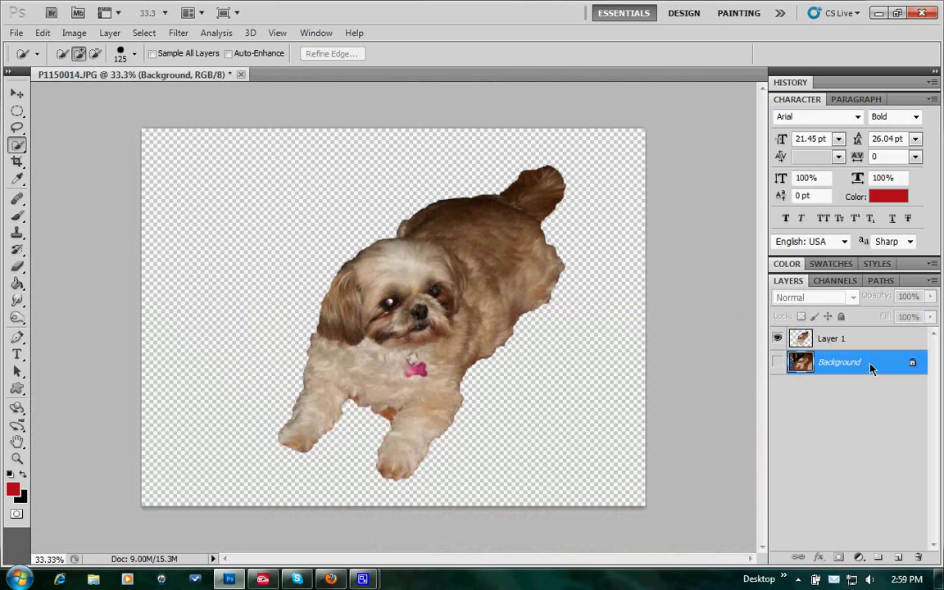
- Copy the grass lawn image from Firefox
left_click(331, 578)
right_click(138, 233)
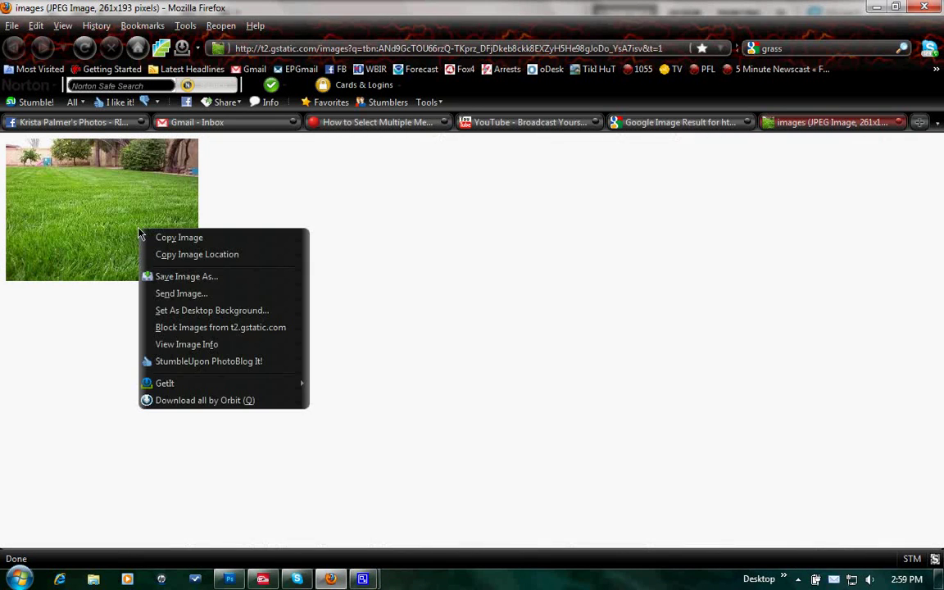
left_click(151, 237)
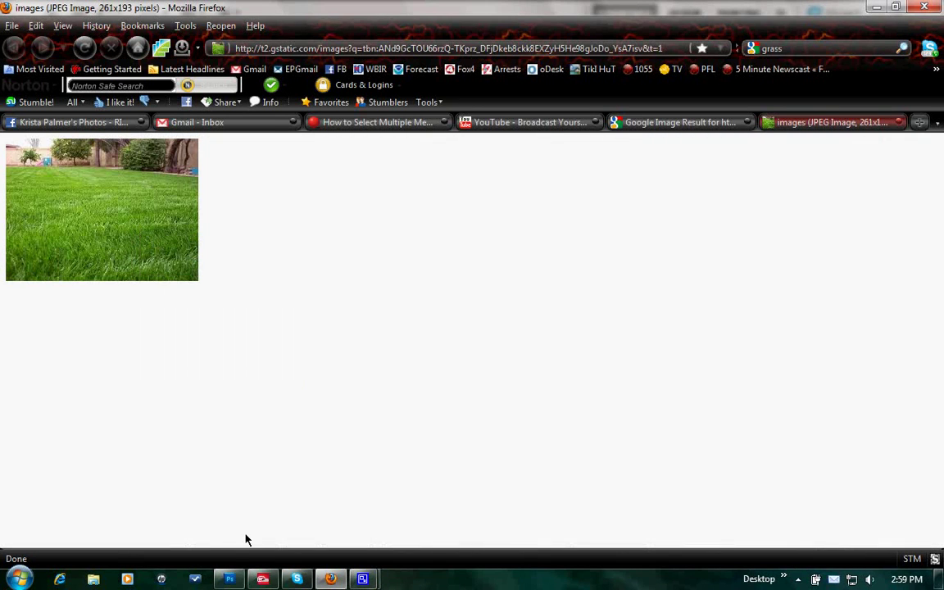
- Paste the grass as Layer 2 and free-transform it to cover the entire canvas
left_click(229, 578)
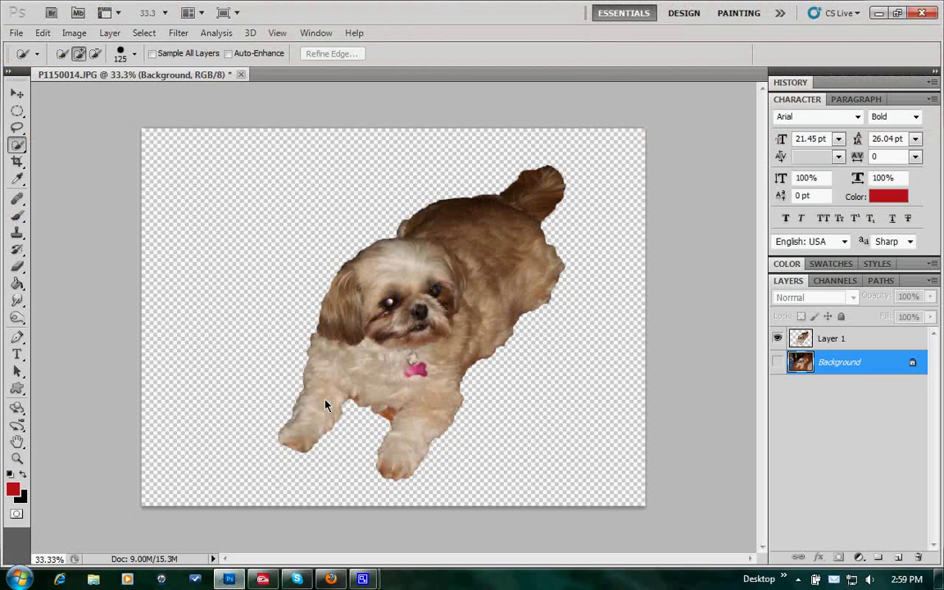
key("ctrl+v")
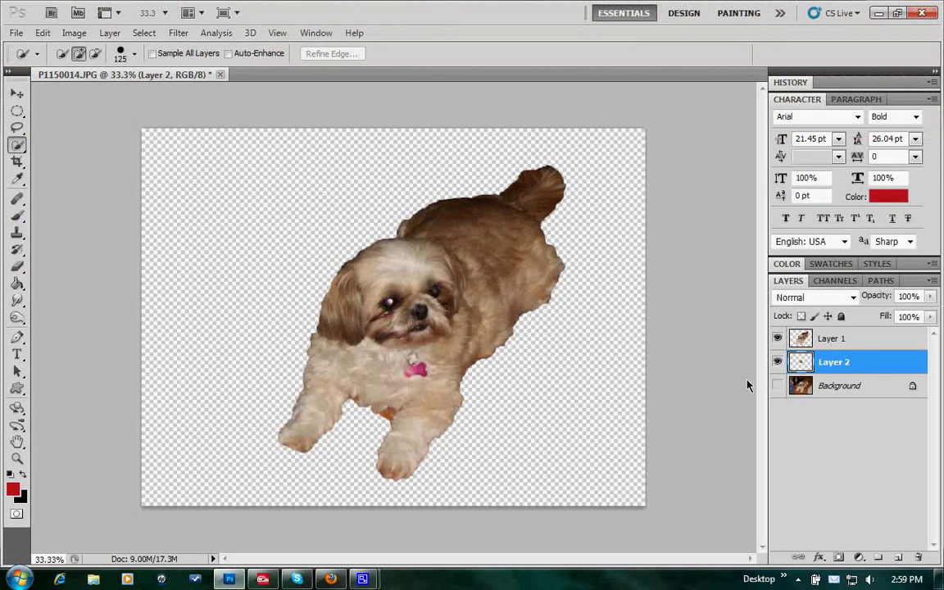
key("ctrl+t")
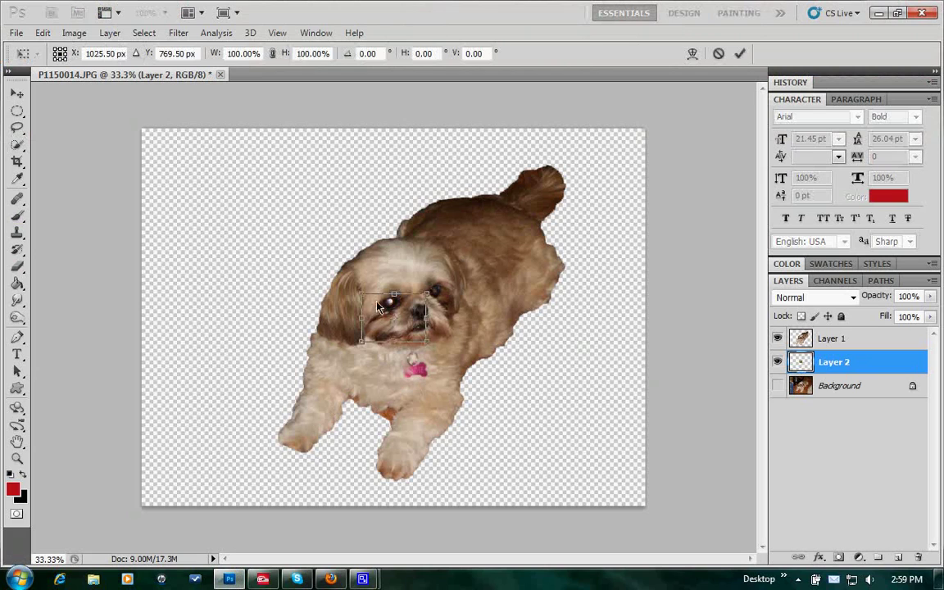
left_click_drag(362, 294, 149, 129)
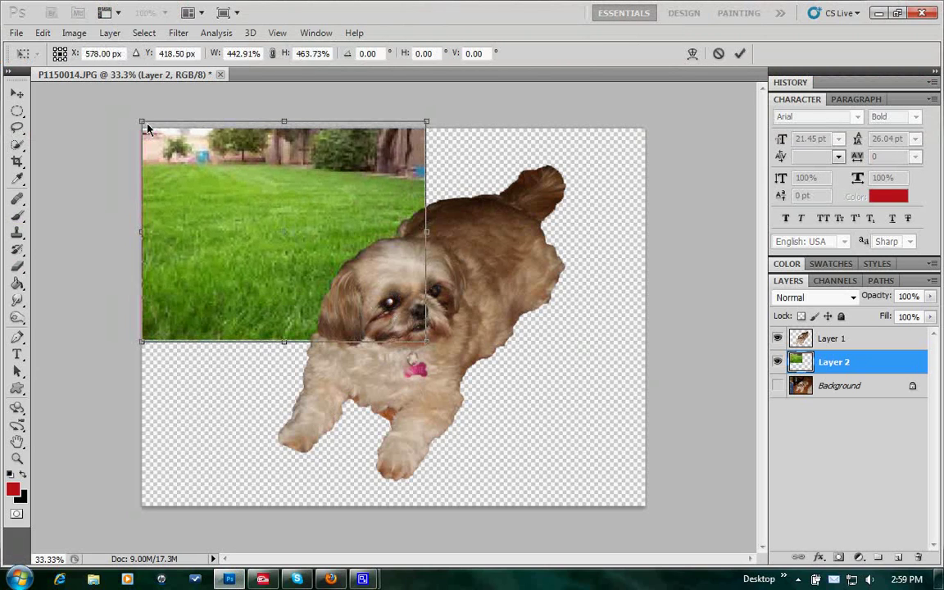
left_click_drag(424, 348, 649, 513)
key("Return")
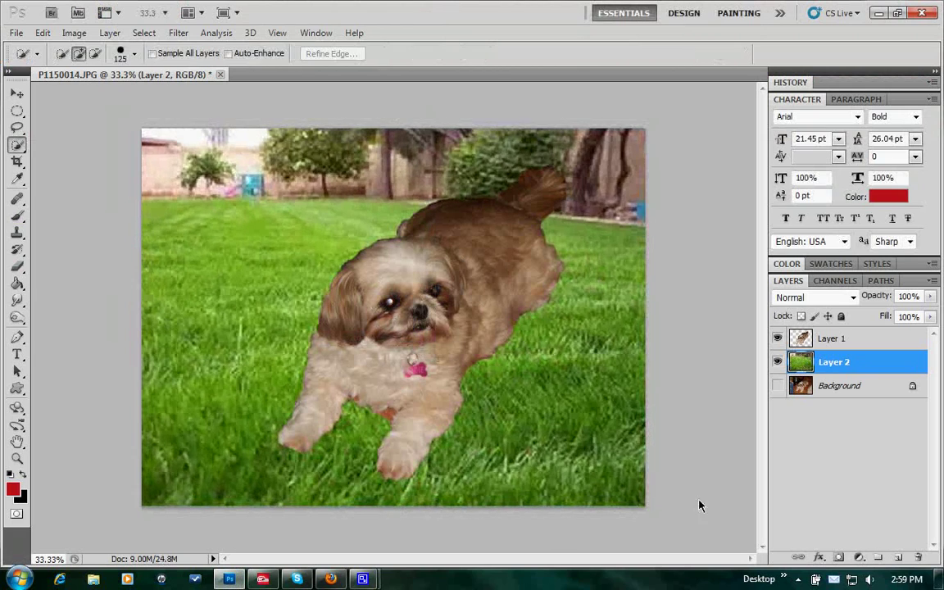
- Move the dog on Layer 1 and scale it to about 65%, just right of centre
left_click(869, 339)
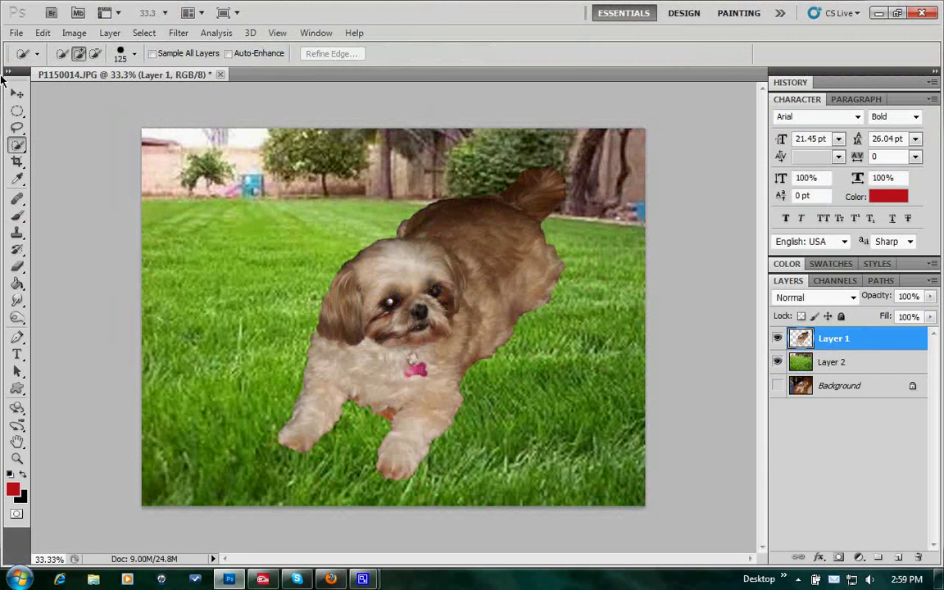
left_click(16, 94)
left_click_drag(495, 332, 454, 340)
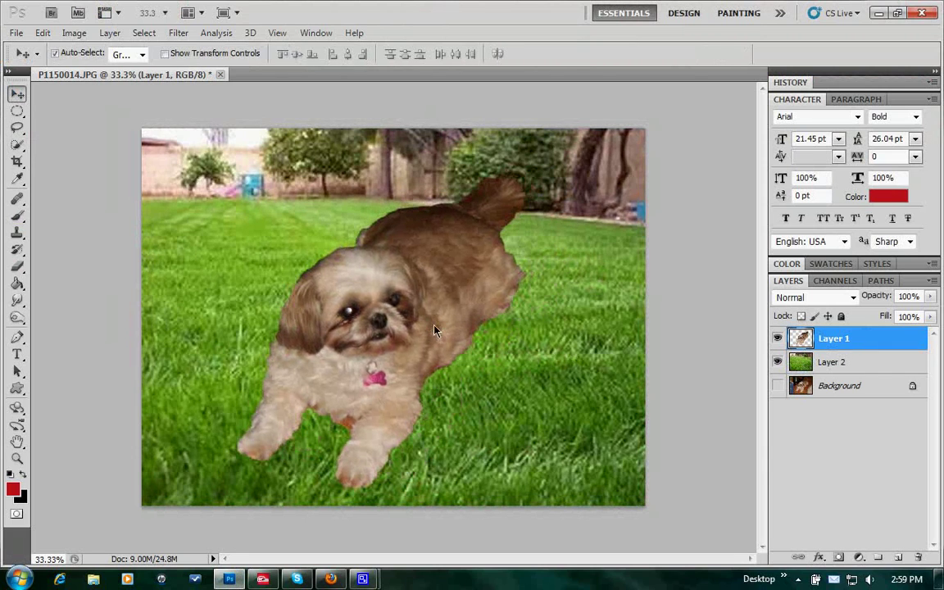
key("ctrl+t")
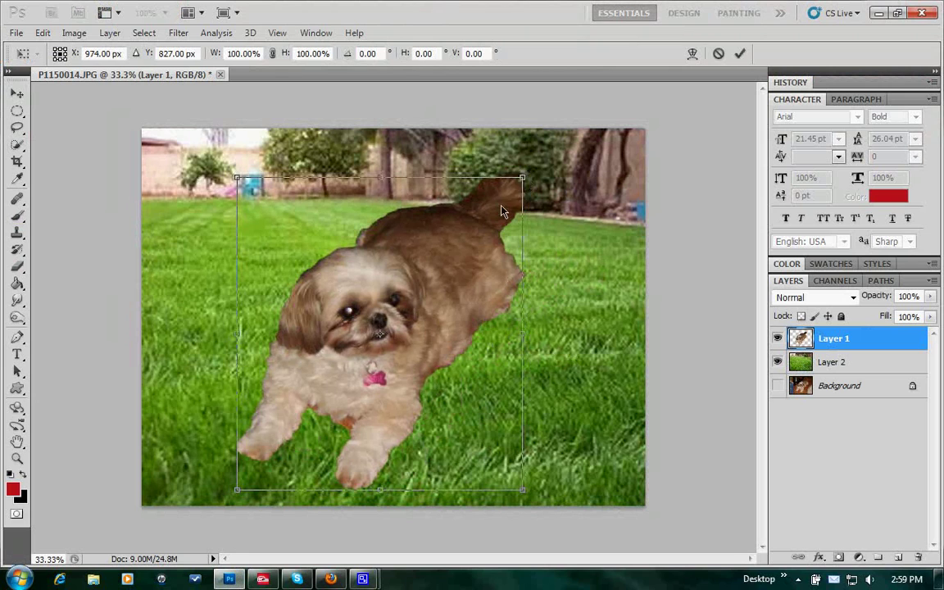
left_click_drag(521, 194, 434, 295)
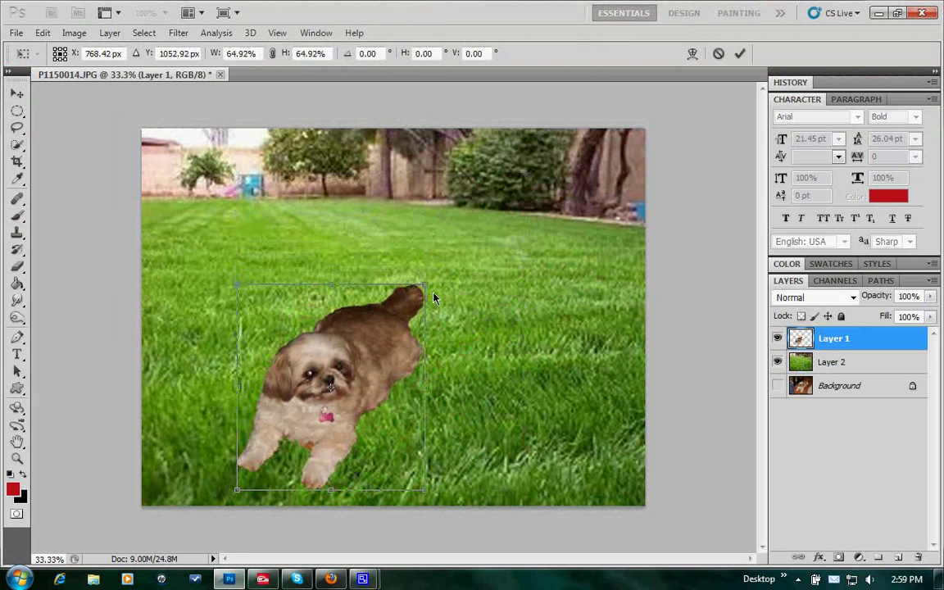
left_click_drag(368, 352, 419, 326)
key("Return")
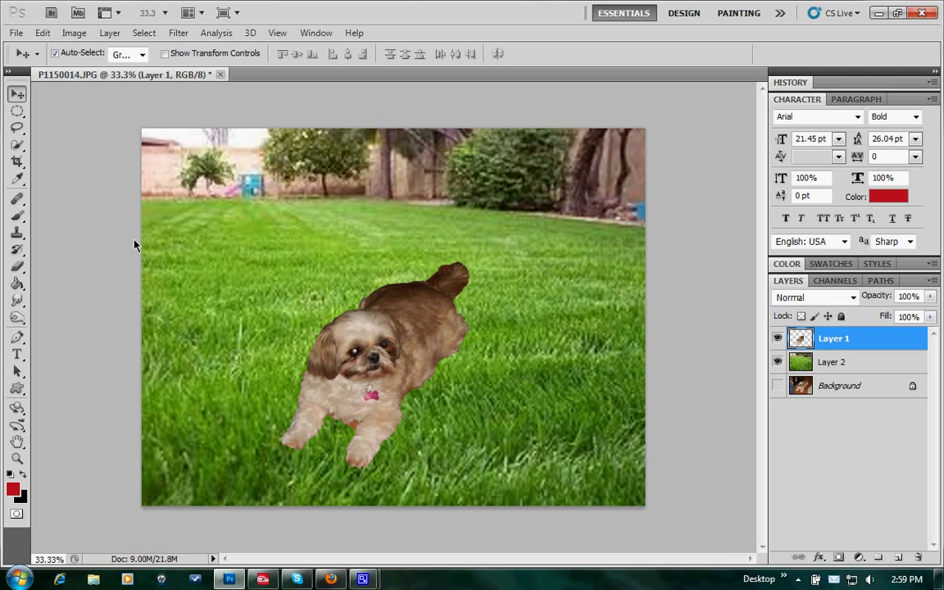
- Set the Eraser to a 400 px, 0% hardness brush, test-erase the tail, then undo
left_click(17, 264)
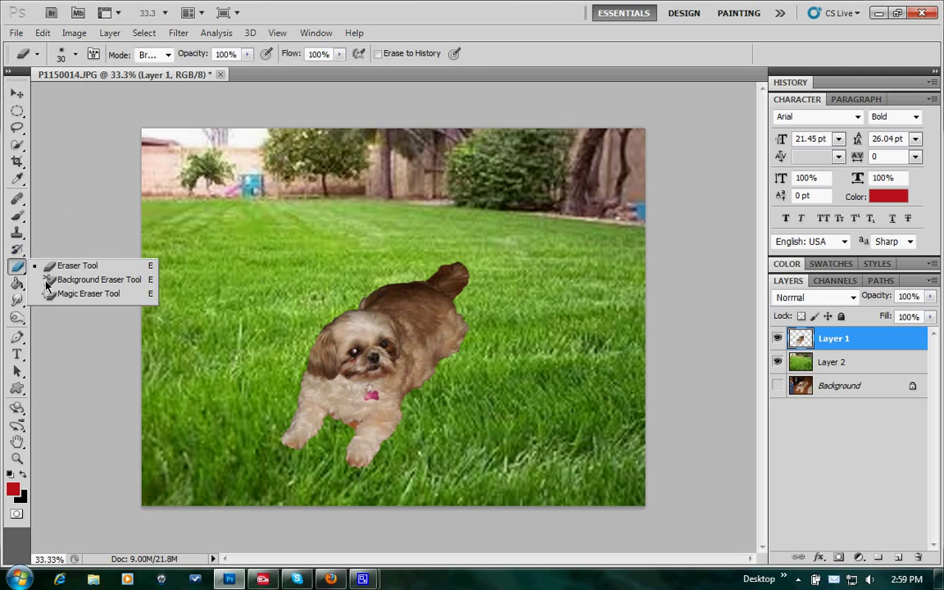
left_click(901, 349)
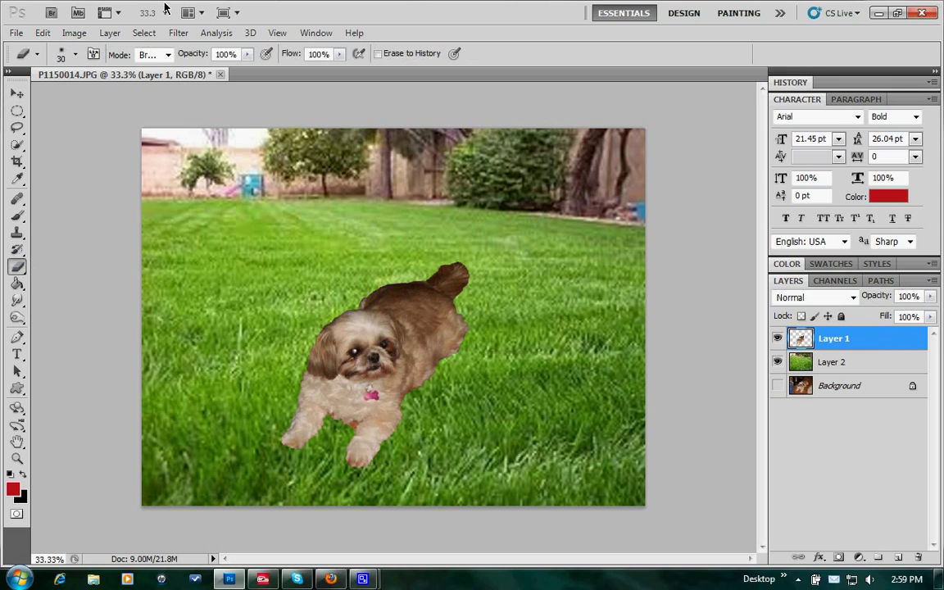
left_click(74, 54)
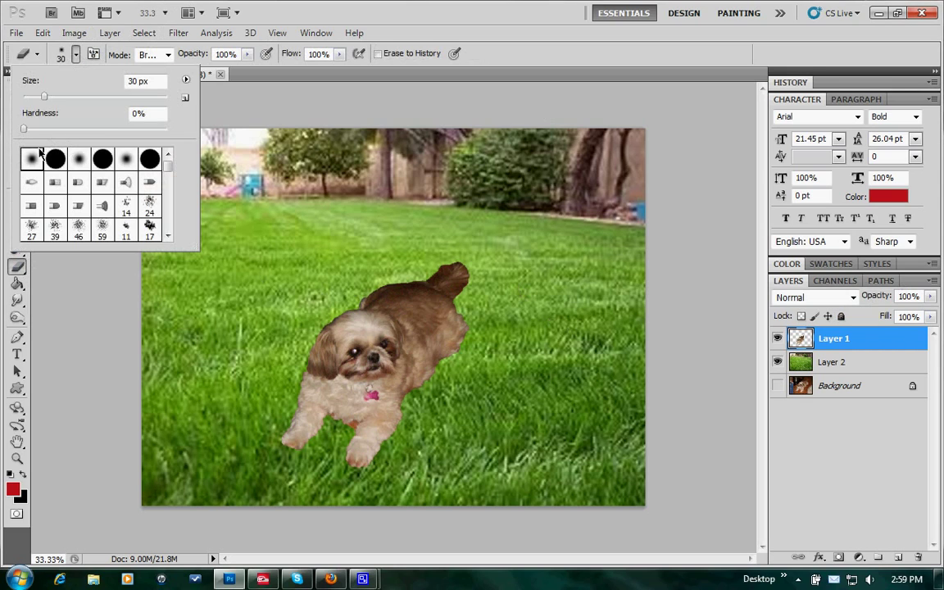
left_click(276, 235)
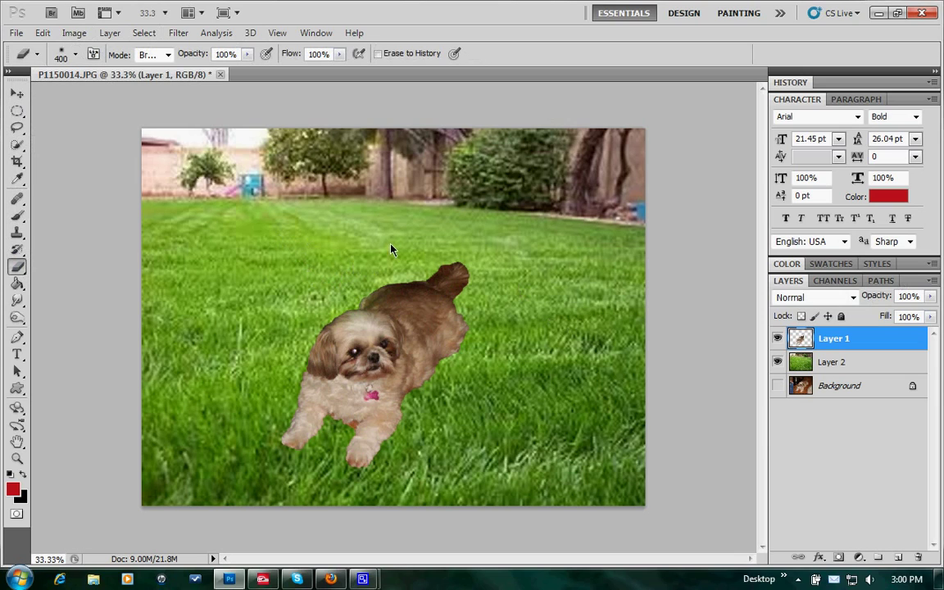
left_click_drag(418, 238, 510, 299)
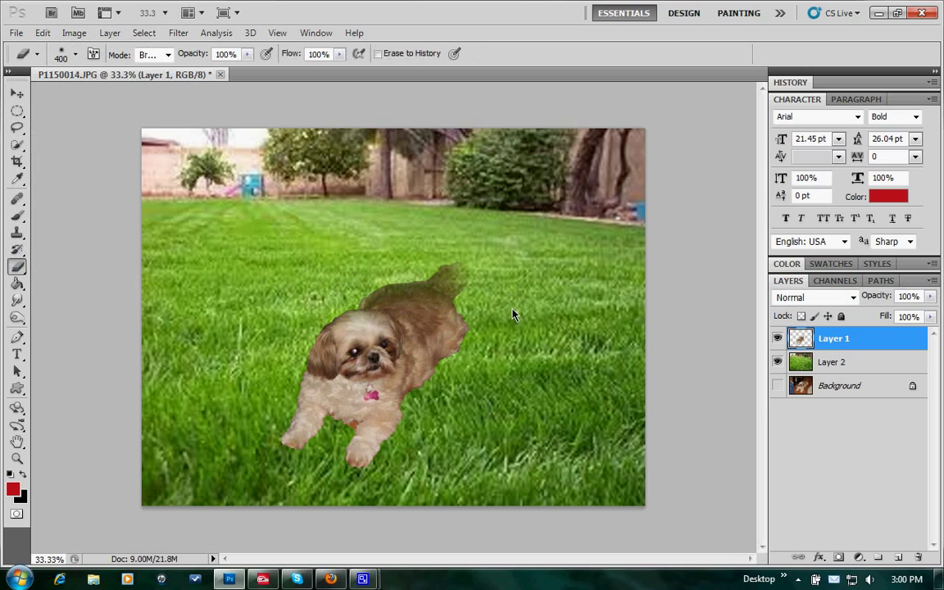
key("ctrl+z")
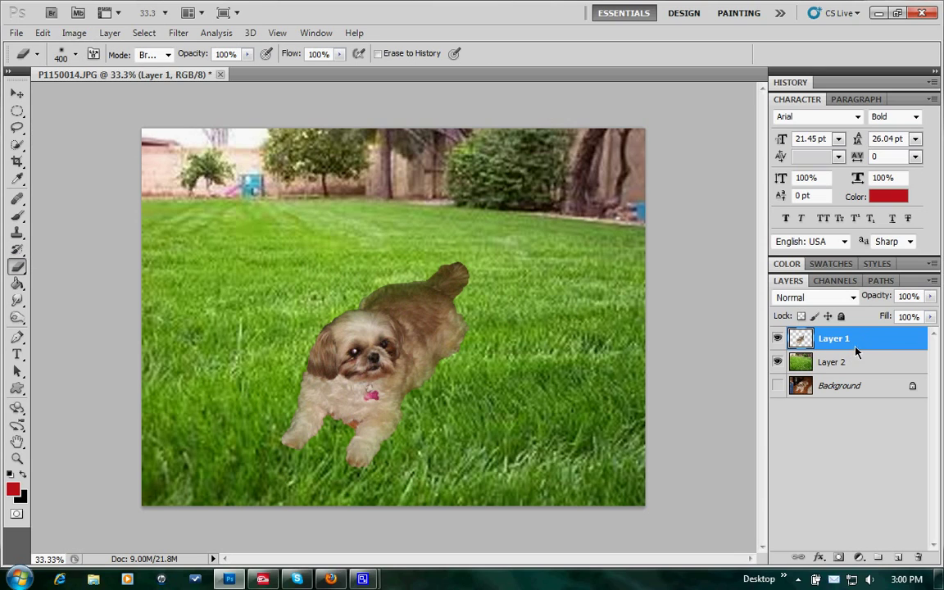
- Raise the dog layer's brightness to 51 with Image > Adjustments > Brightness/Contrast
left_click(106, 32)
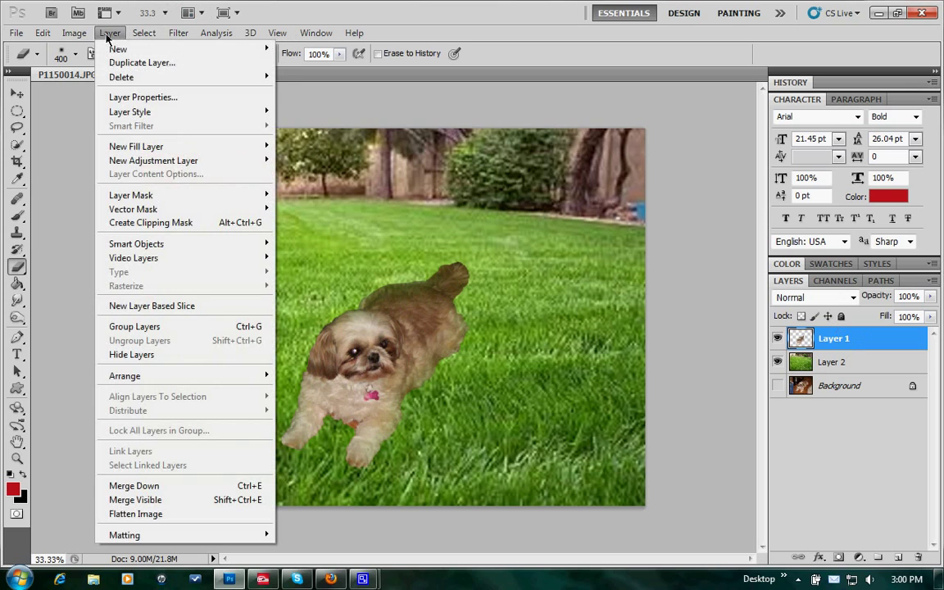
mouse_move(139, 34)
mouse_move(75, 35)
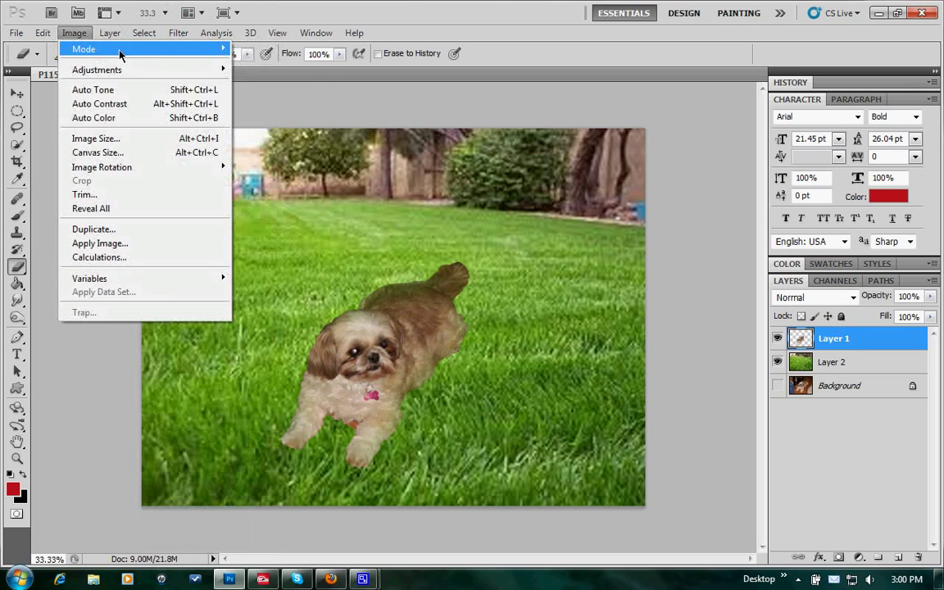
mouse_move(185, 70)
left_click(248, 70)
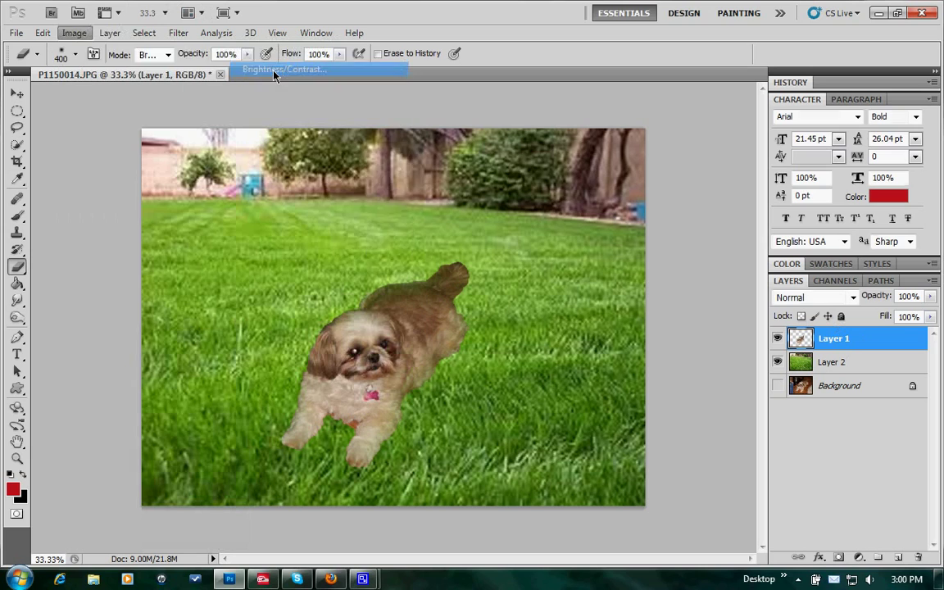
mouse_move(435, 201)
left_mouse_down()
mouse_move(424, 209)
mouse_move(462, 212)
mouse_move(450, 211)
left_mouse_up()
left_click(573, 188)
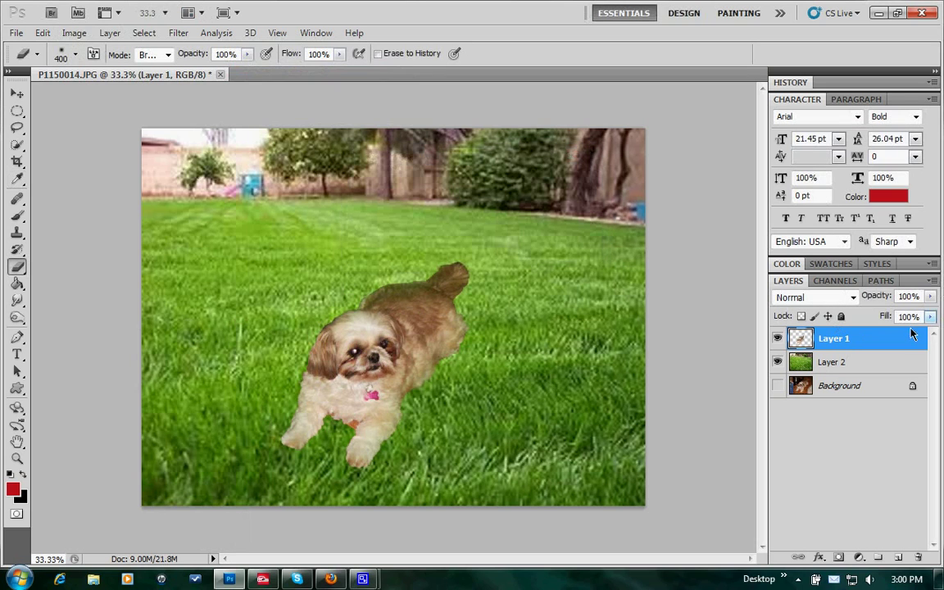
- Add a Drop Shadow to Layer 1 with 109° angle, 34 px distance and 18 px size
double_click(907, 335)
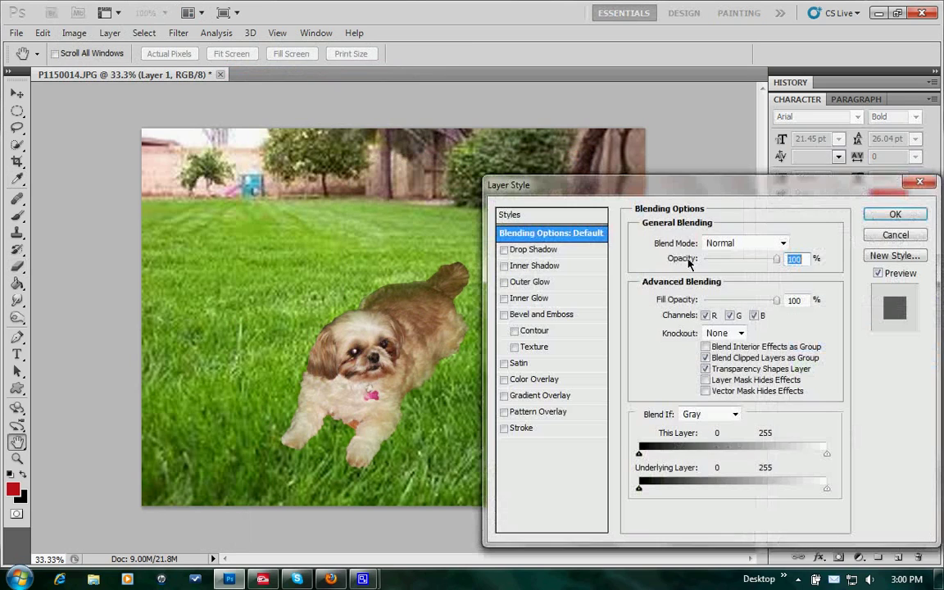
left_click(505, 250)
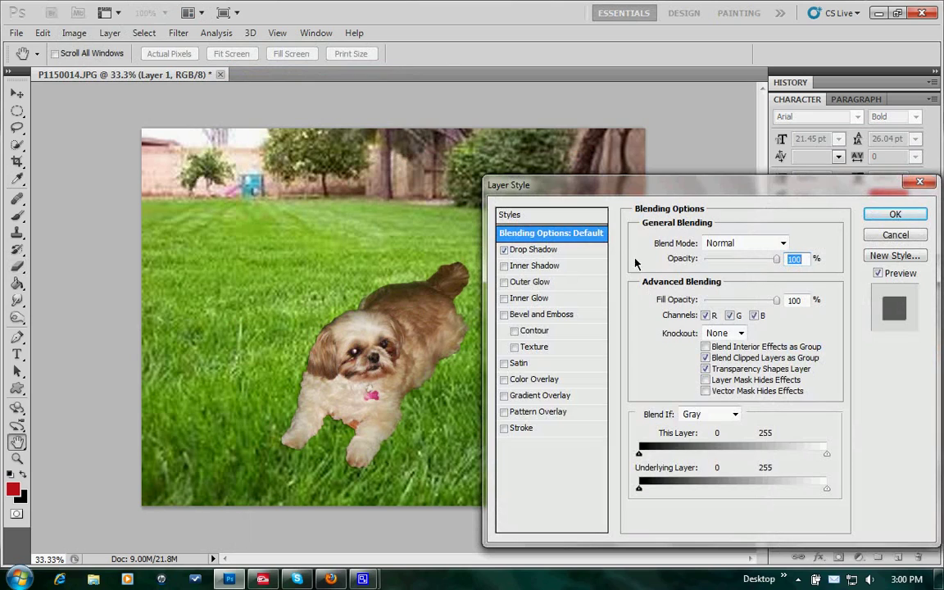
left_click(540, 249)
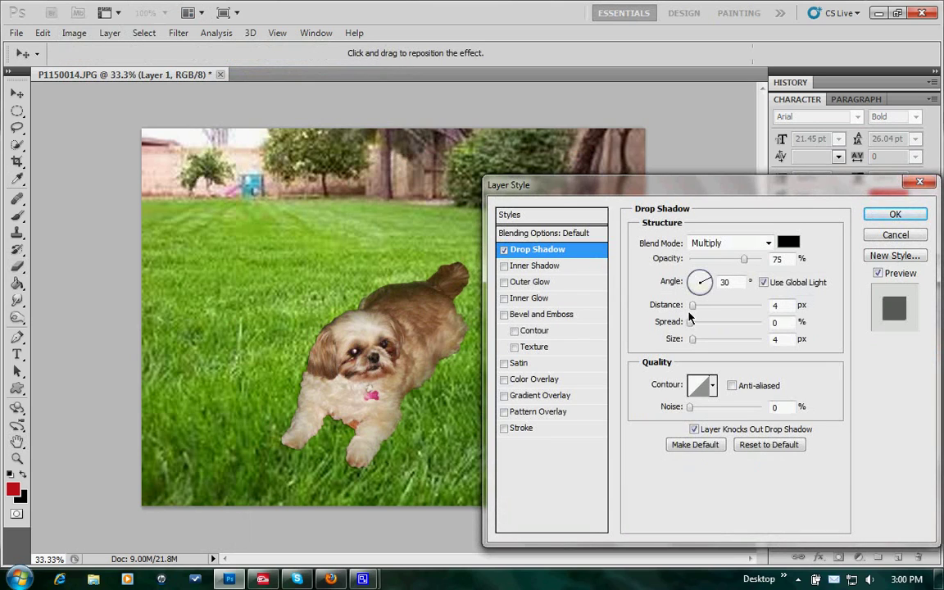
left_click_drag(692, 305, 702, 305)
left_click(697, 279)
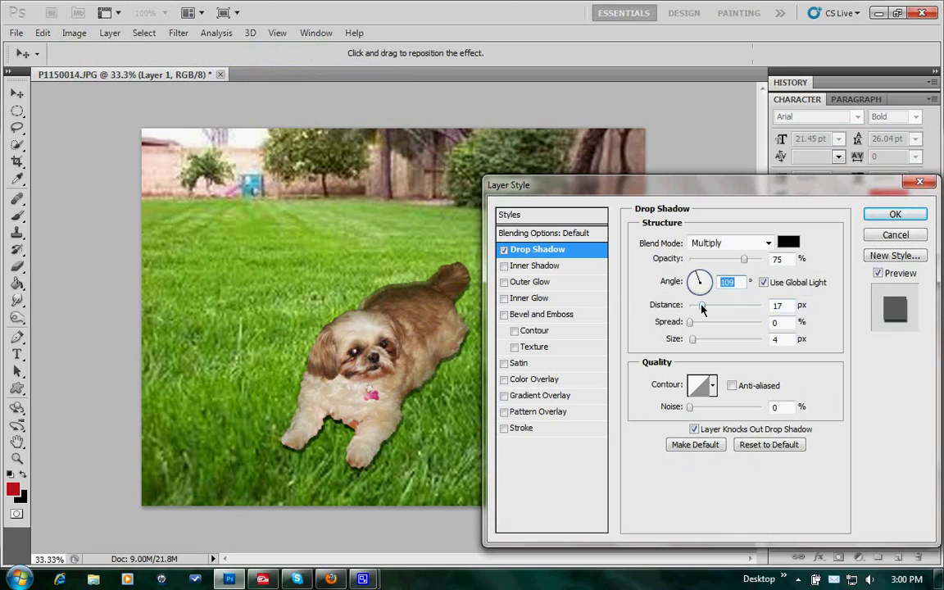
left_click_drag(703, 306, 716, 304)
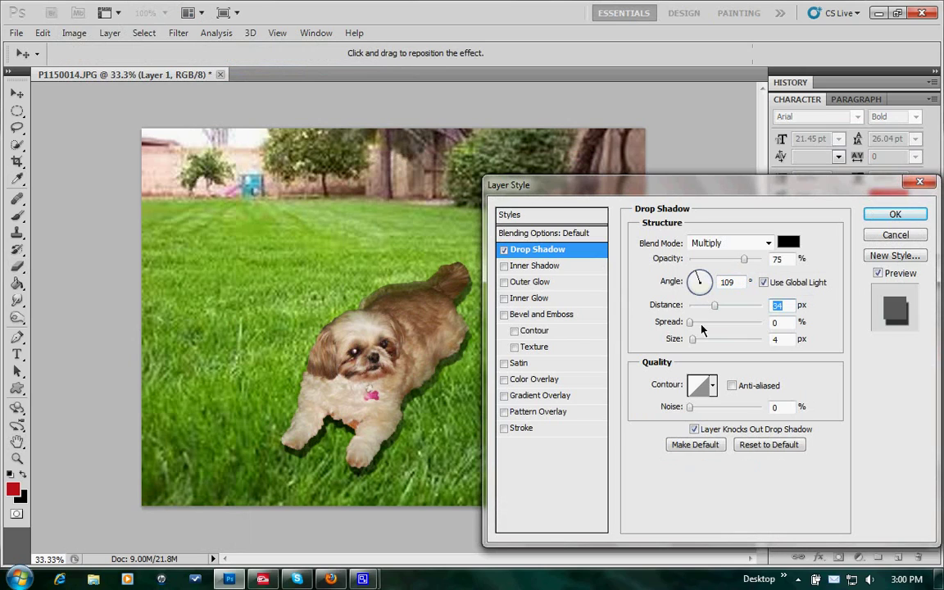
left_click_drag(695, 343, 707, 345)
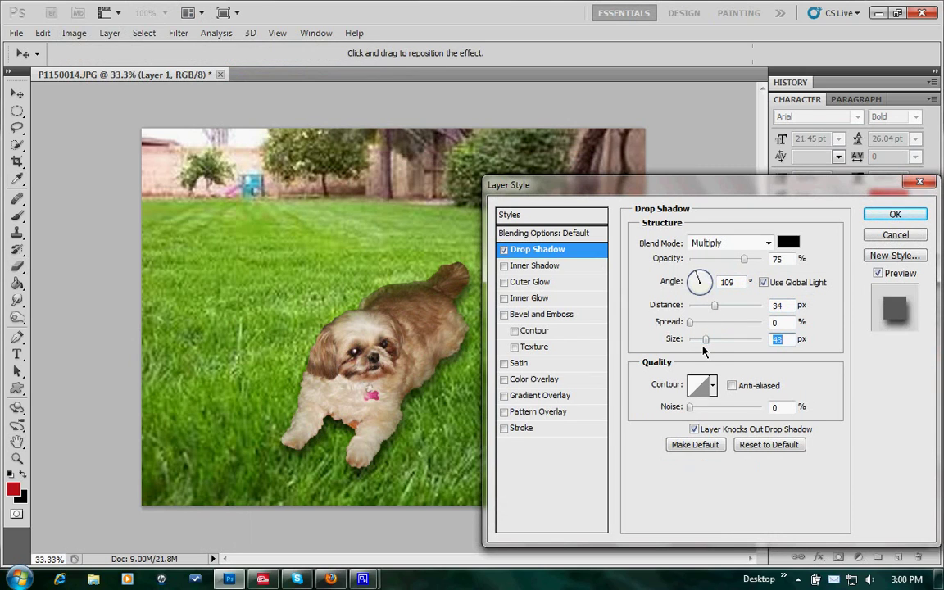
left_click(699, 342)
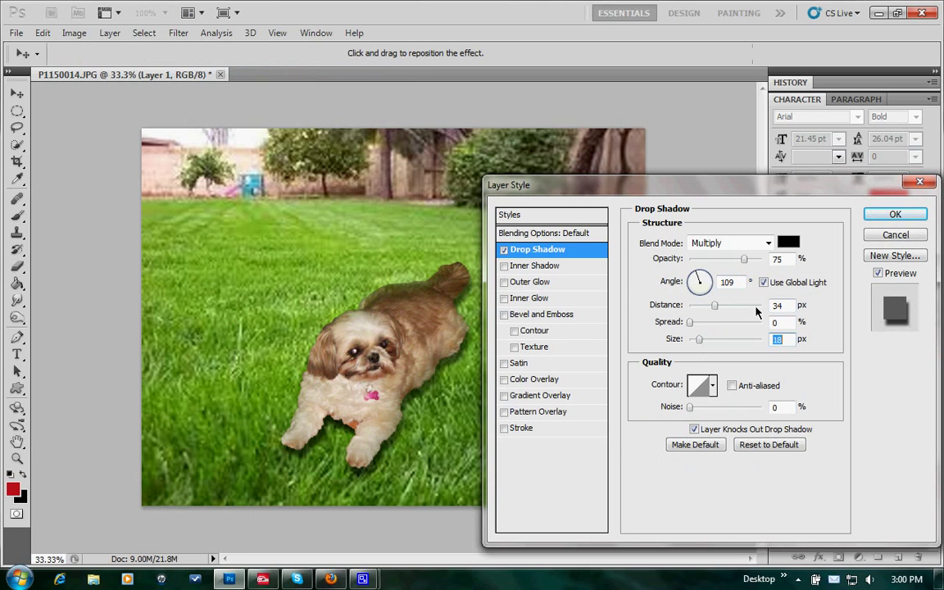
left_click(894, 214)
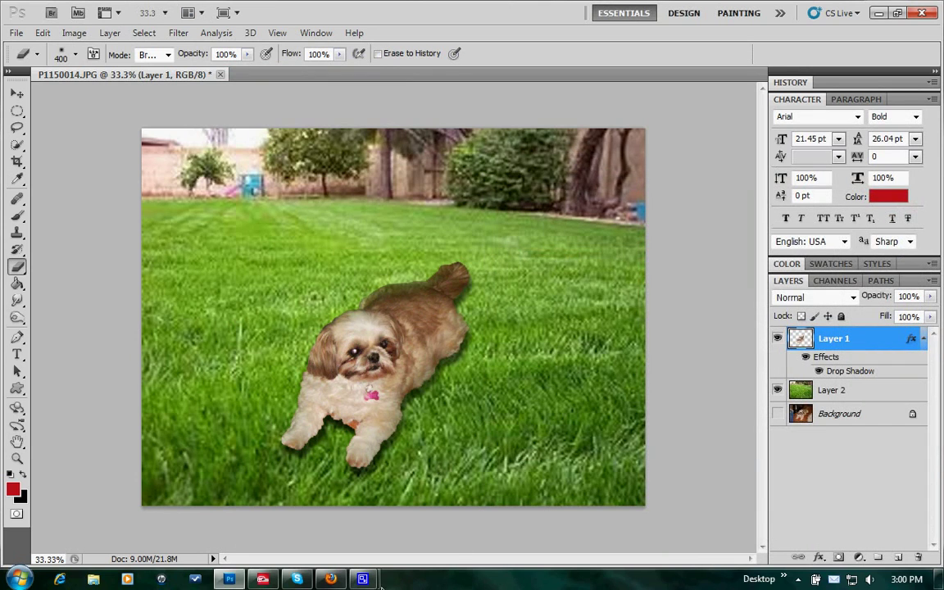
mouse_move(371, 583)
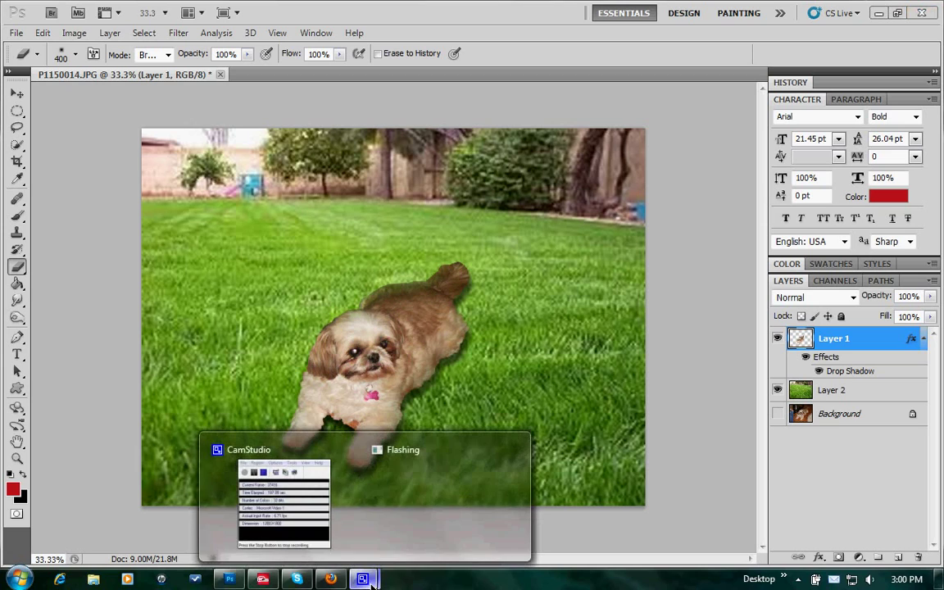
left_click(291, 492)
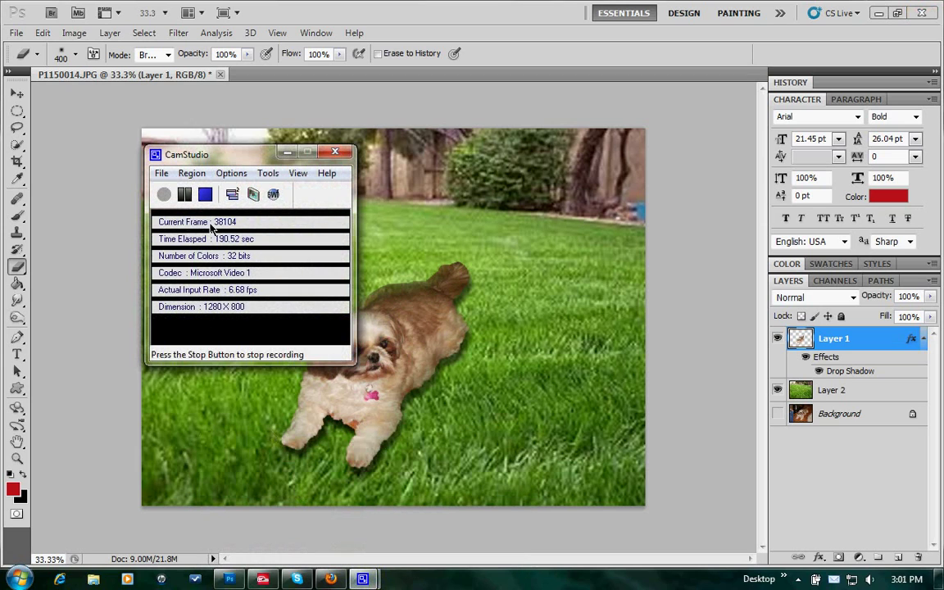